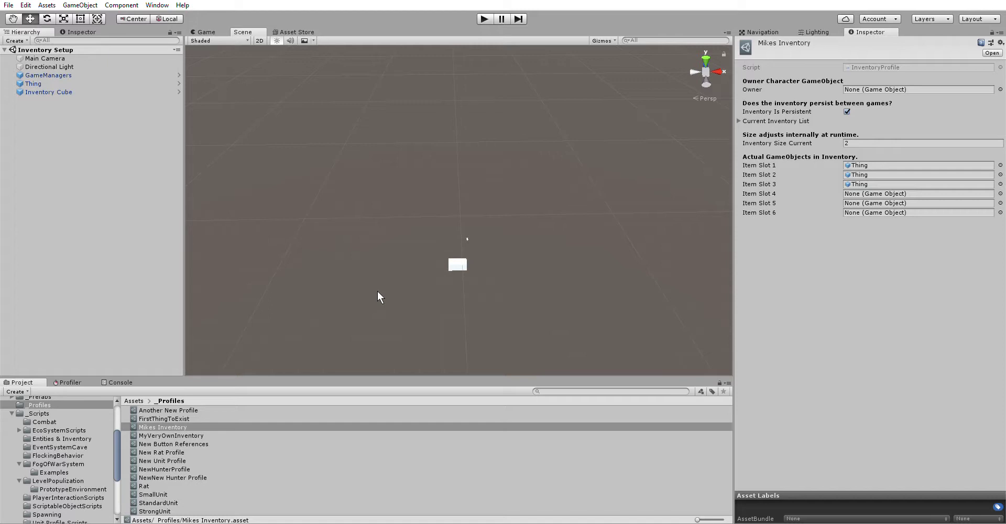
Frame the Thing capsule, orbit around it, and locate its Item script's profile reference
double_click(40, 82)
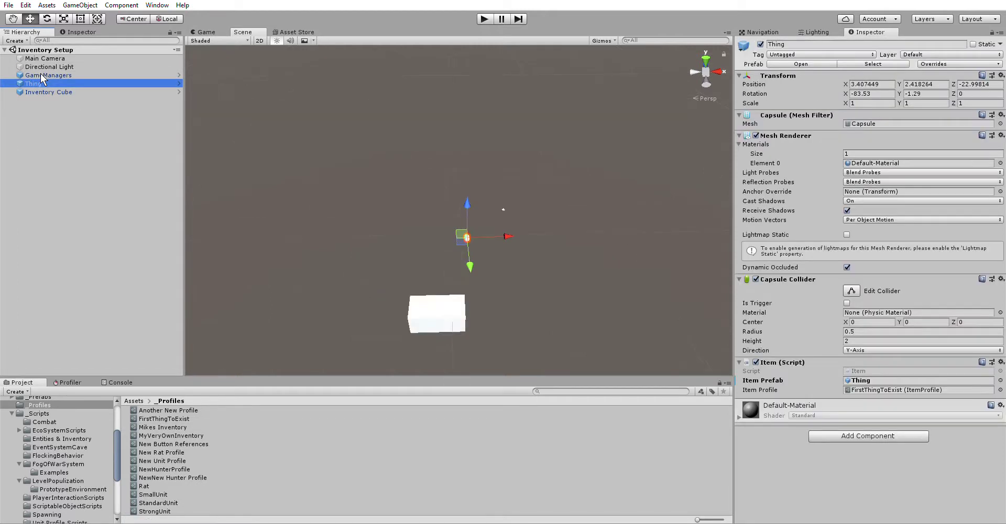
mouse_move(303, 264)
alt+mouse_down()
mouse_move(775, 309)
mouse_move(807, 379)
alt+mouse_up()
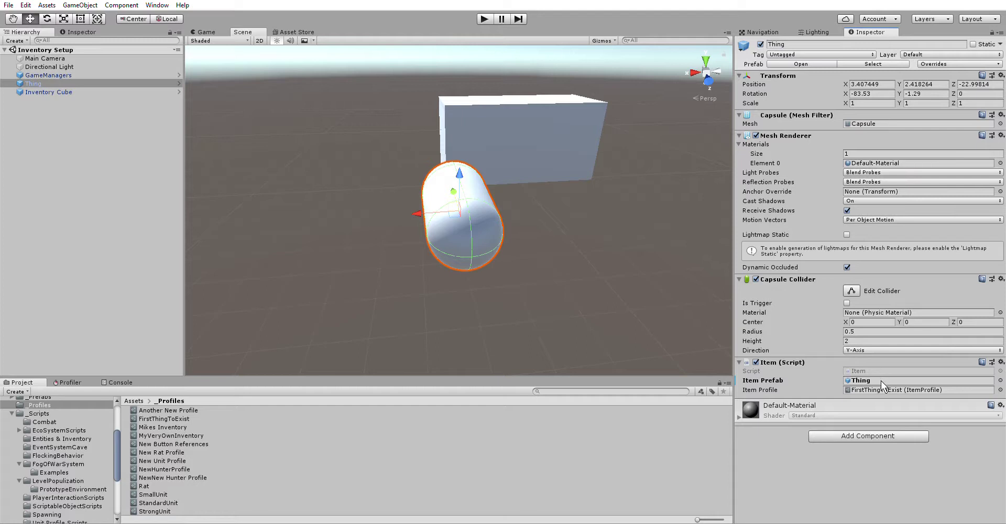
click(883, 387)
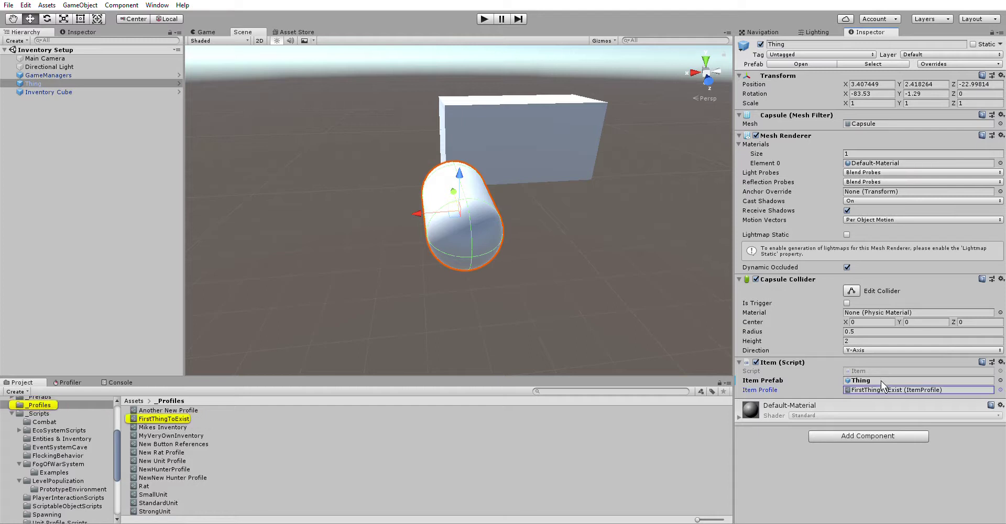
Inspect FirstThingToExist's Descriptive Name, Id and Item Type, then run the scene in play mode
click(173, 417)
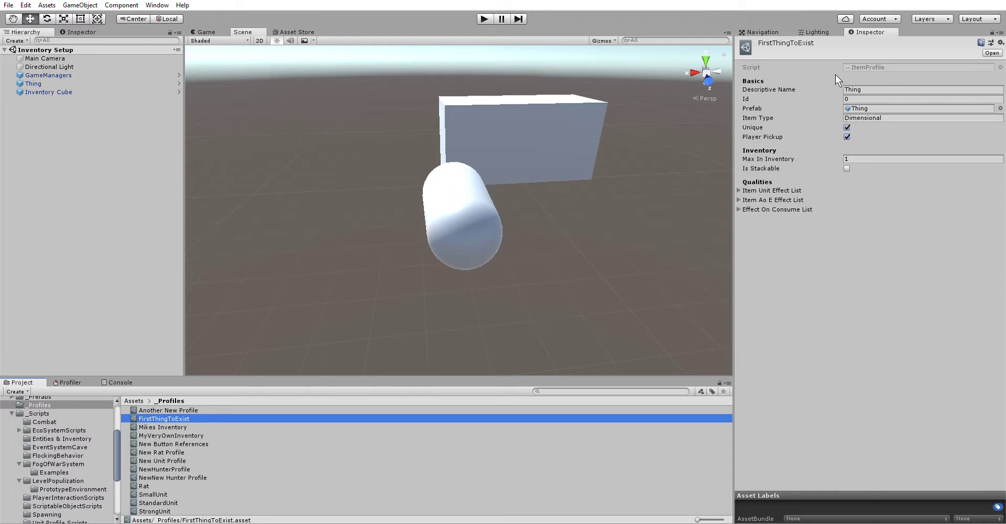
click(866, 90)
click(859, 97)
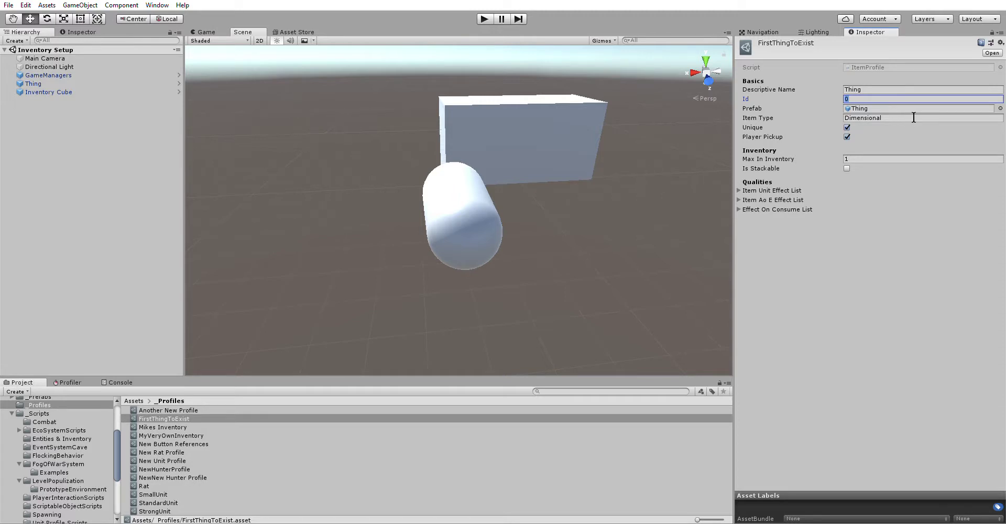
click(913, 117)
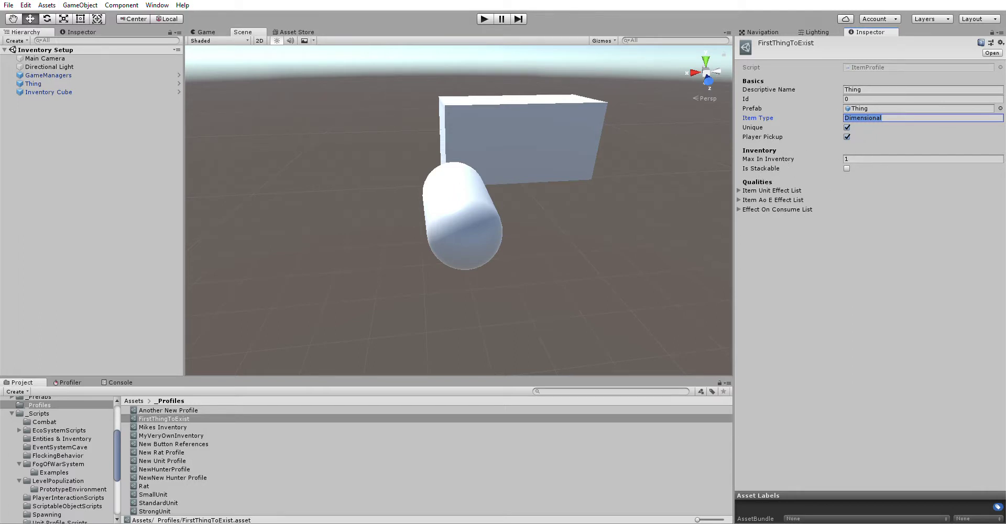
click(481, 17)
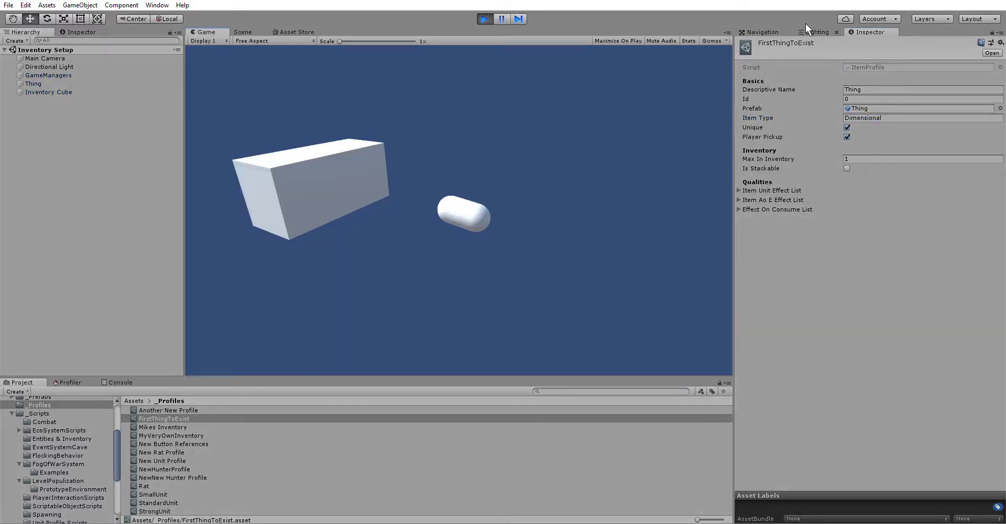
Select the Mikes Inventory profile, drop items in the Game view, and empty Item Slot 1
click(113, 381)
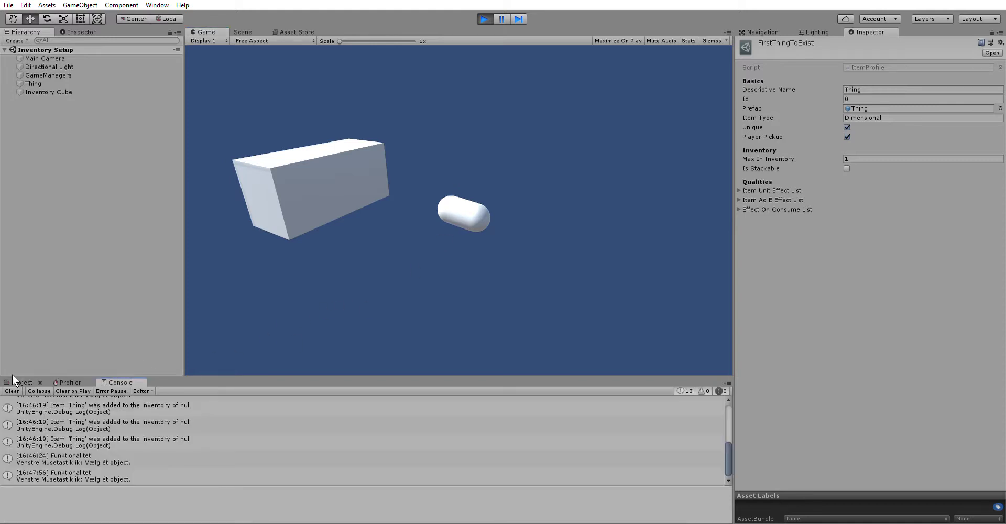
click(15, 382)
click(169, 427)
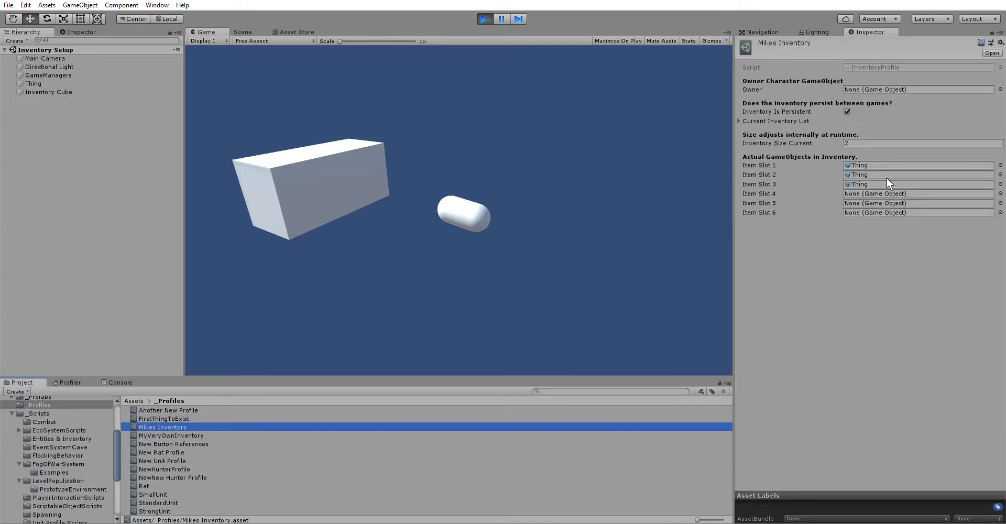
click(541, 167)
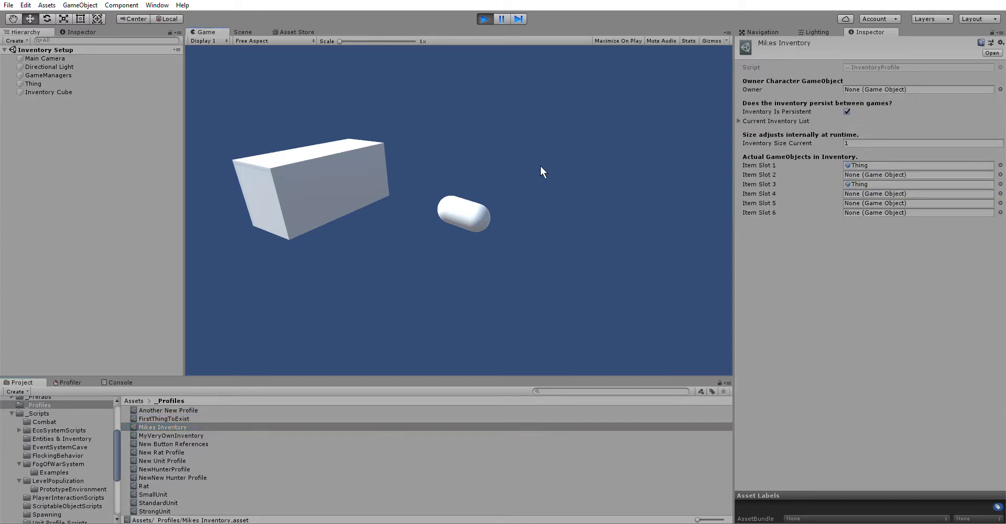
drag(541, 166, 539, 157)
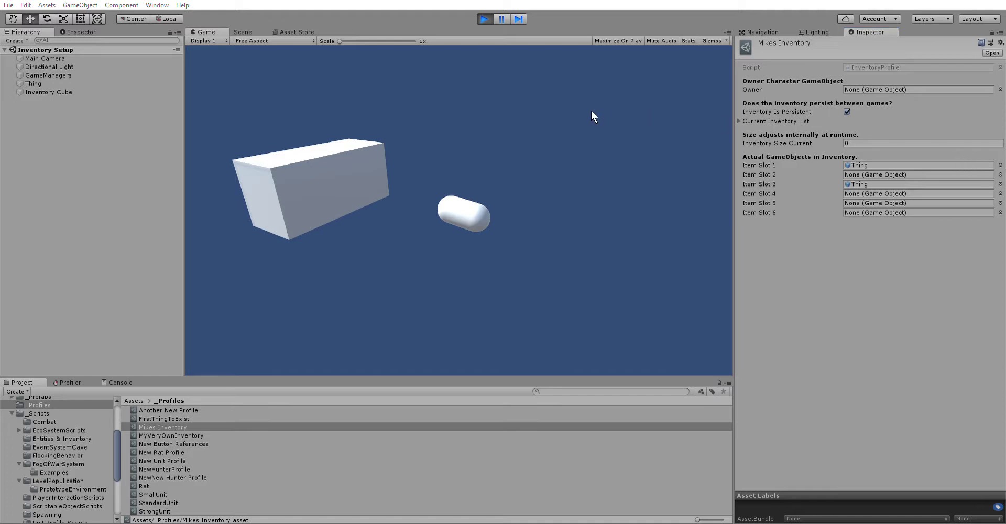
click(559, 98)
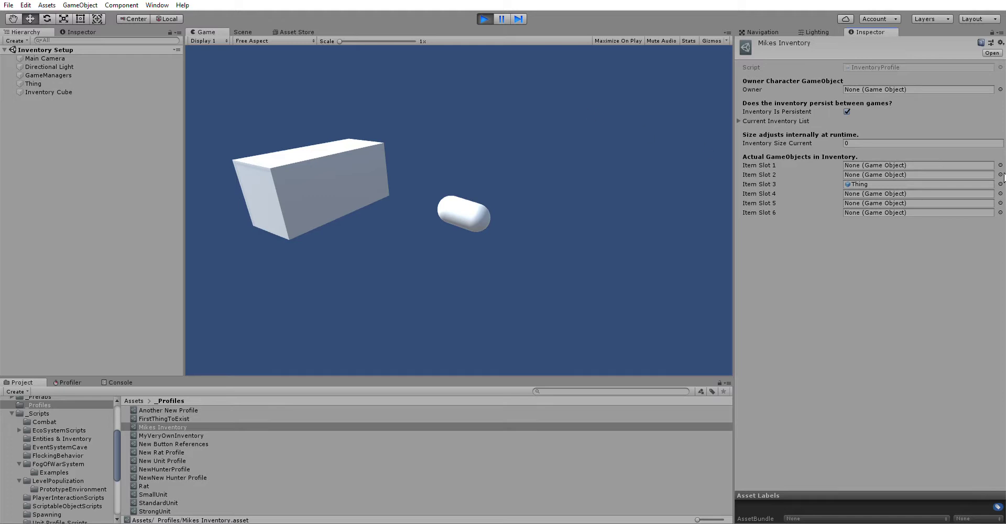
Clear Item Slot 3 of the inventory profile and check the Console log
key(Delete)
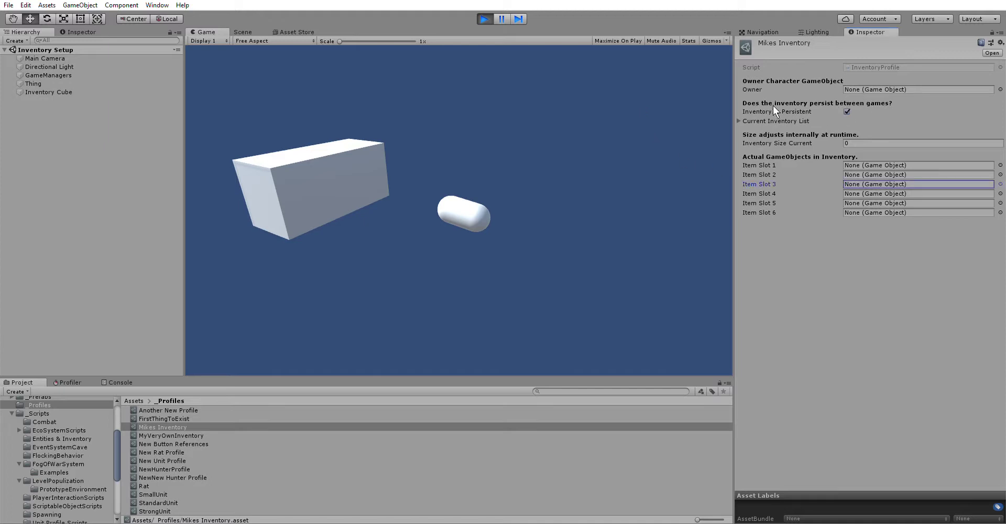
click(747, 281)
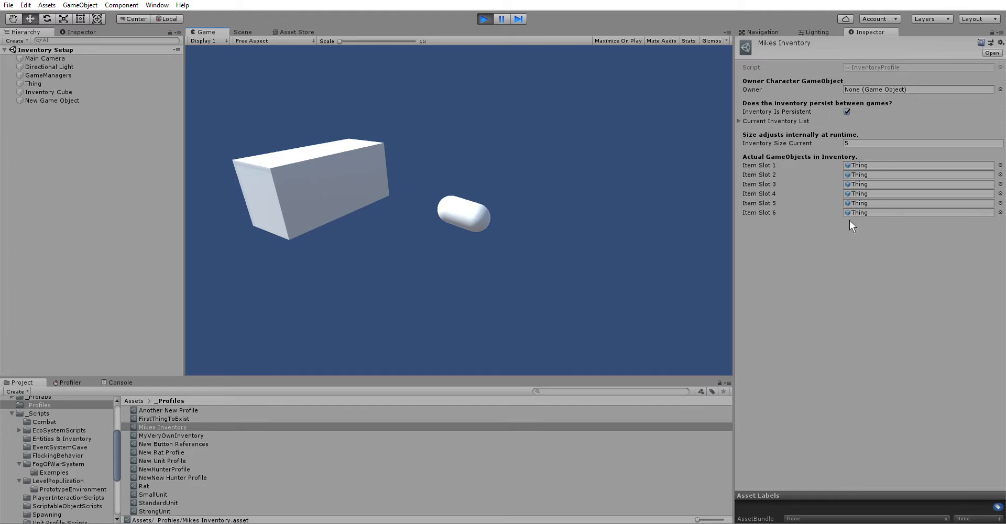
click(79, 379)
click(122, 379)
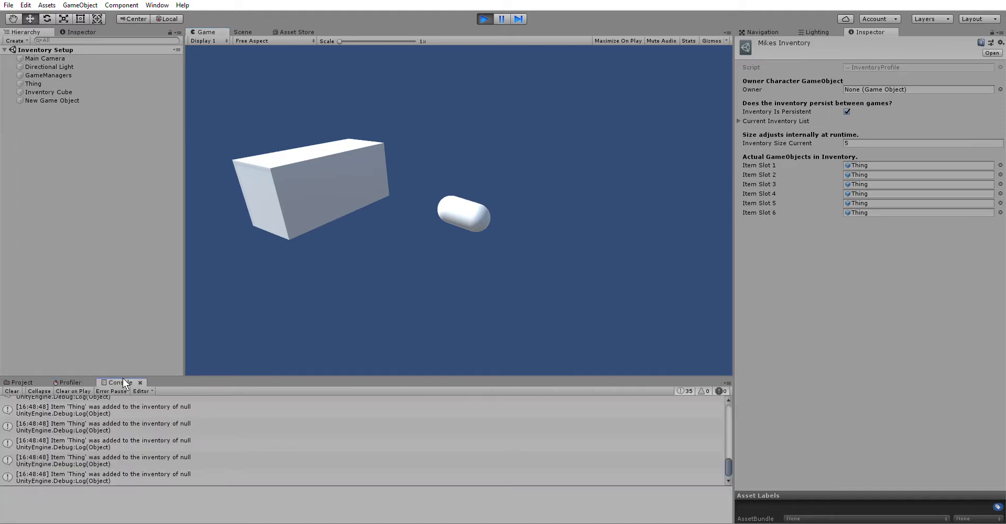
click(23, 378)
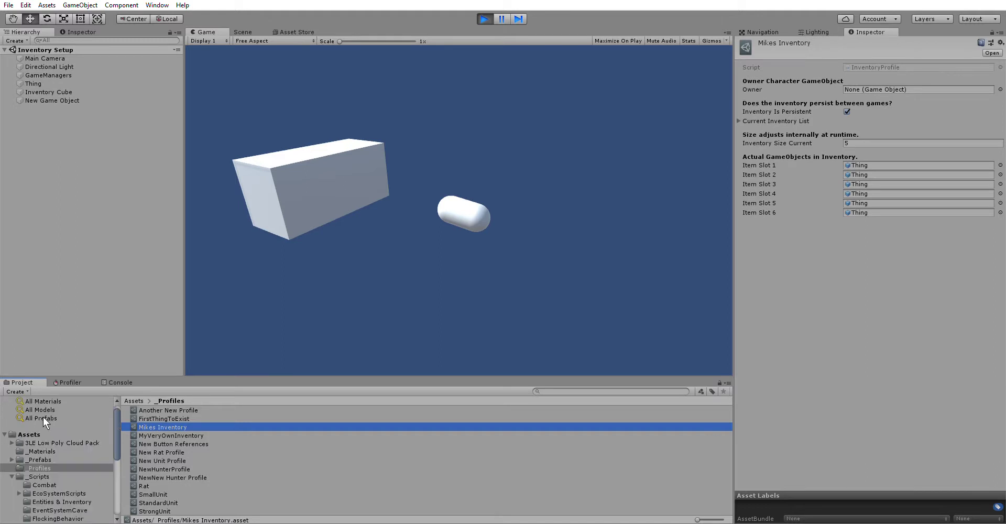
Browse the Assets folder and open the LevelTerrain scene
click(28, 434)
scroll(169, 432, down, 5)
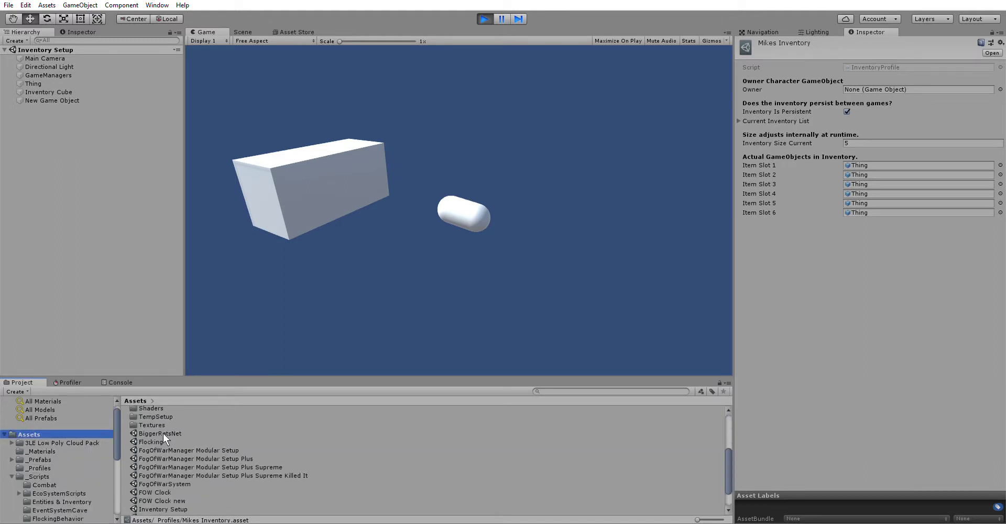
scroll(166, 427, up, 3)
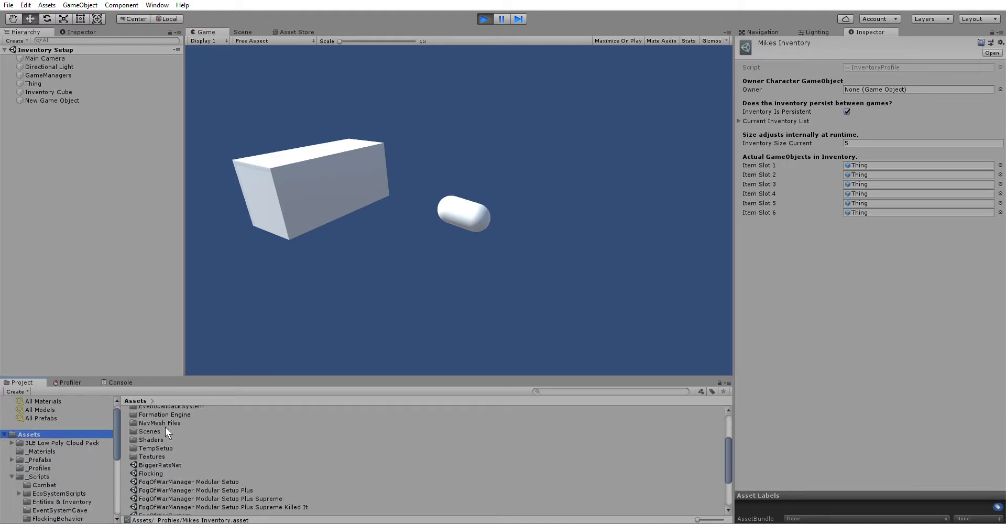
scroll(166, 426, down, 5)
double_click(154, 485)
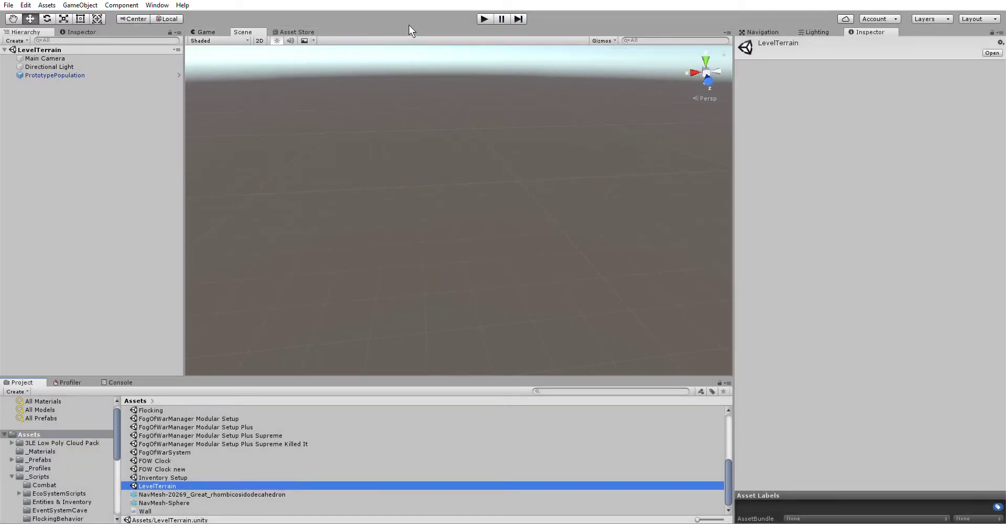
Run LevelTerrain, move Plane (4) to X 7.34, then shift and tilt Plane (3)
click(485, 19)
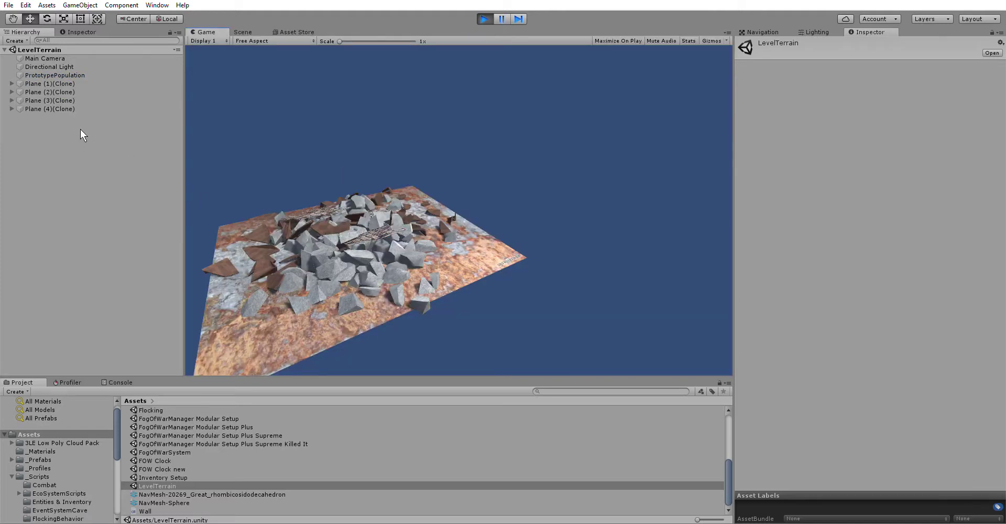
click(62, 107)
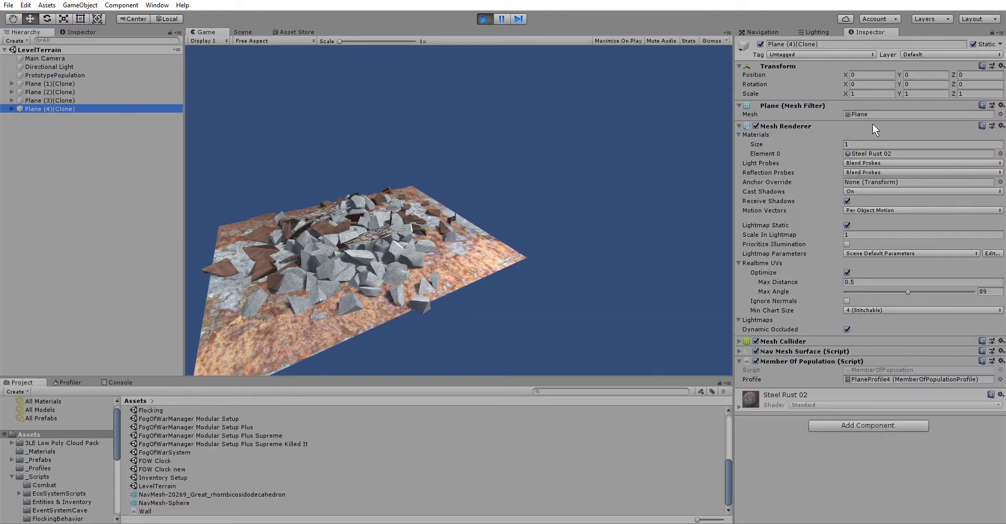
drag(845, 75, 976, 54)
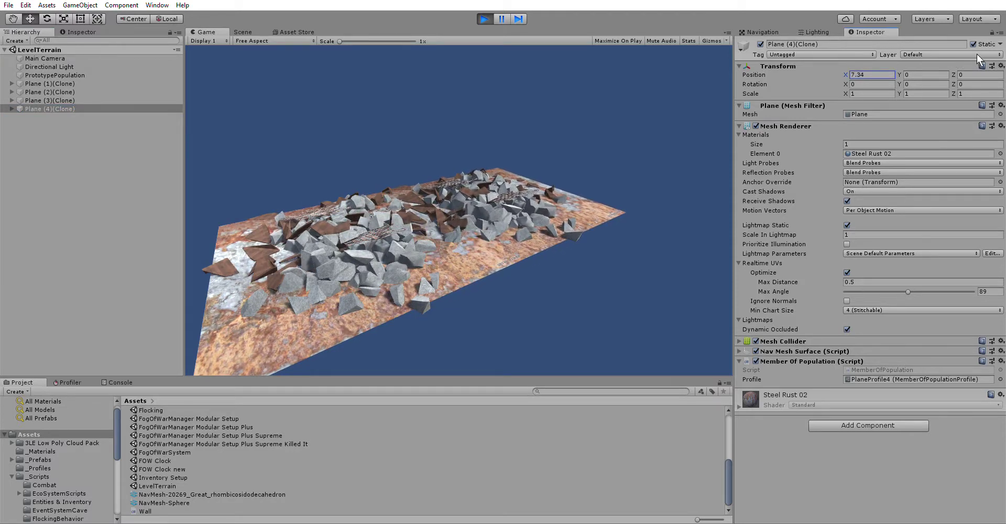
click(159, 99)
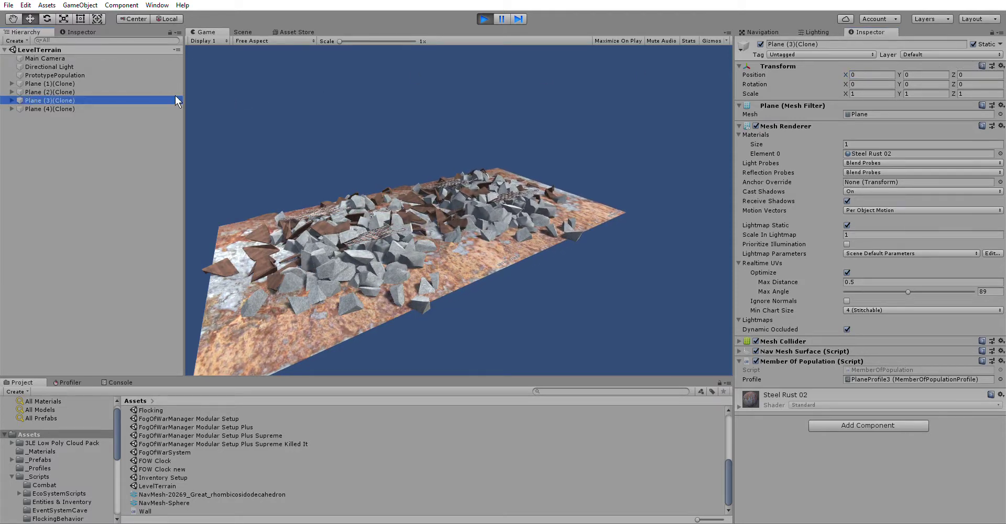
mouse_move(847, 64)
mouse_down()
mouse_move(947, 67)
mouse_move(181, 77)
mouse_up()
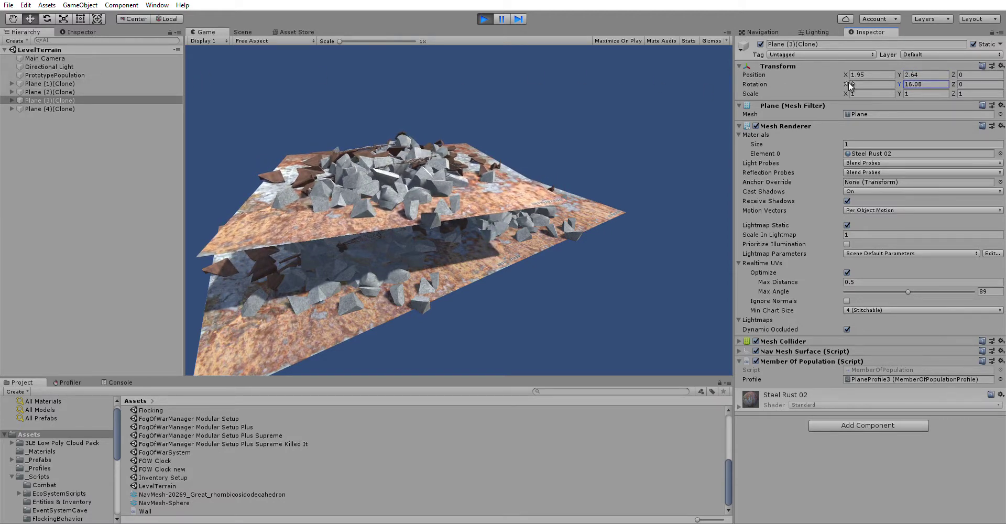
drag(845, 84, 750, 93)
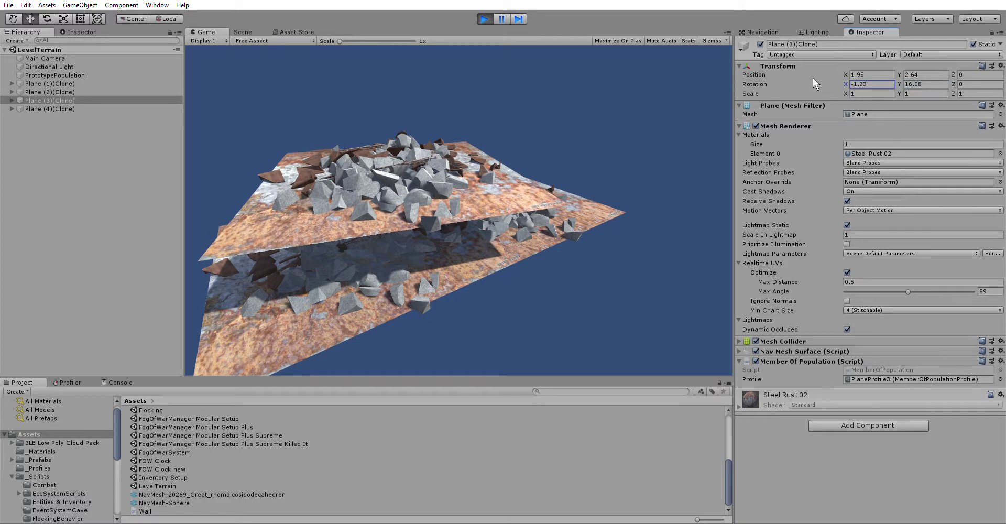
Save the plane positions to Object Population Template 1 and confirm the Console message
click(555, 102)
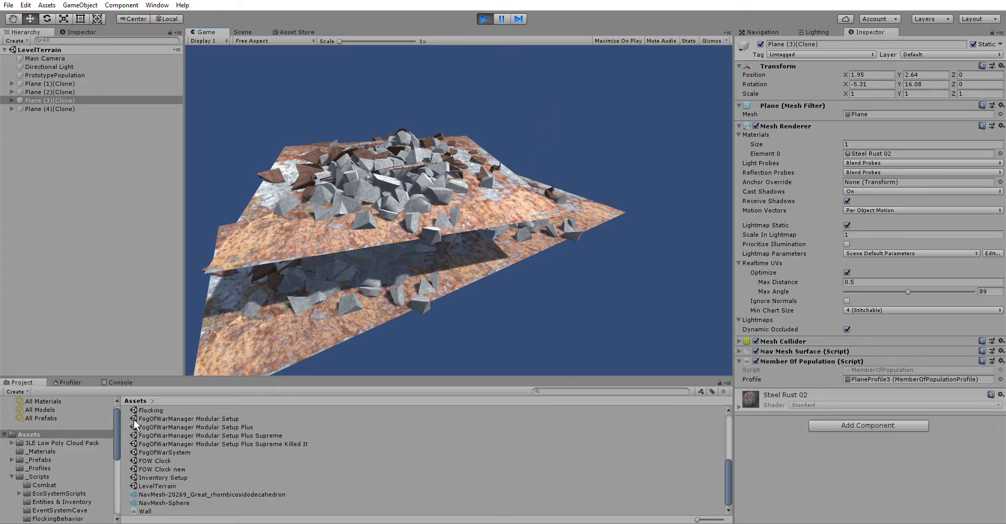
click(120, 383)
click(159, 471)
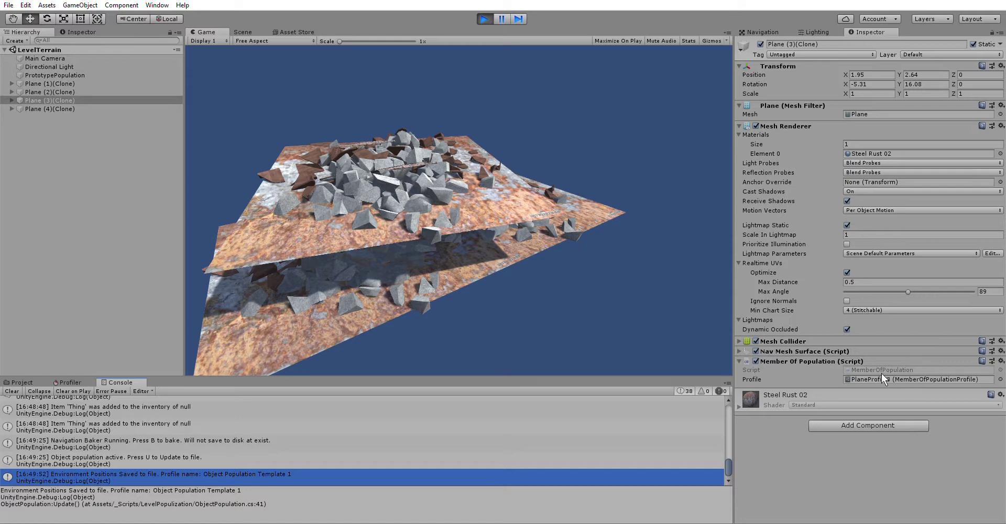
Inspect PrototypePopulation's Object Population settings, keeping its name, and follow the template reference
click(76, 75)
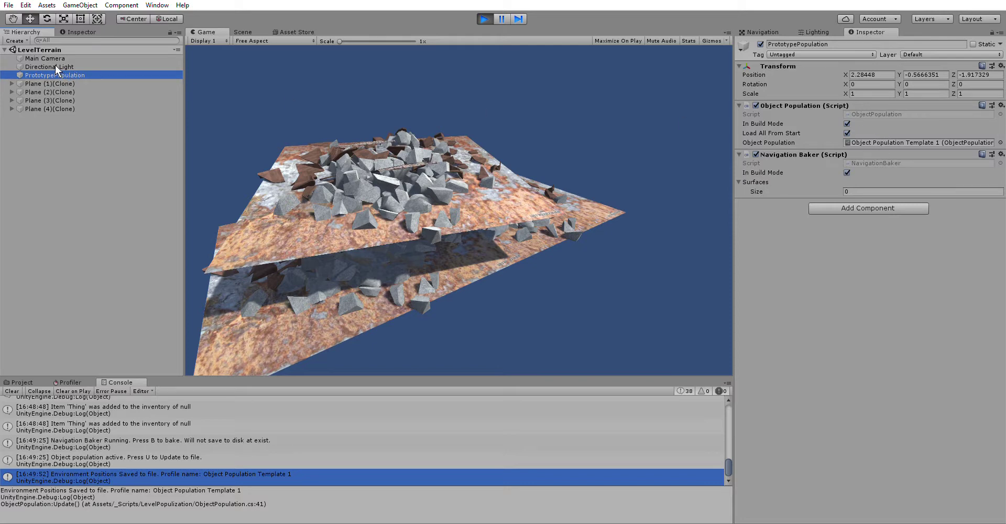
key(F2)
key(Return)
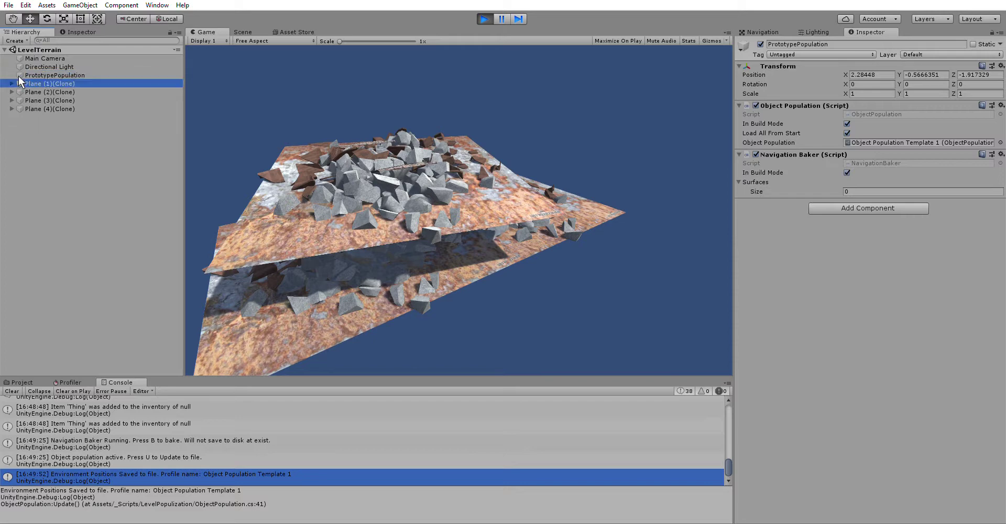
click(898, 140)
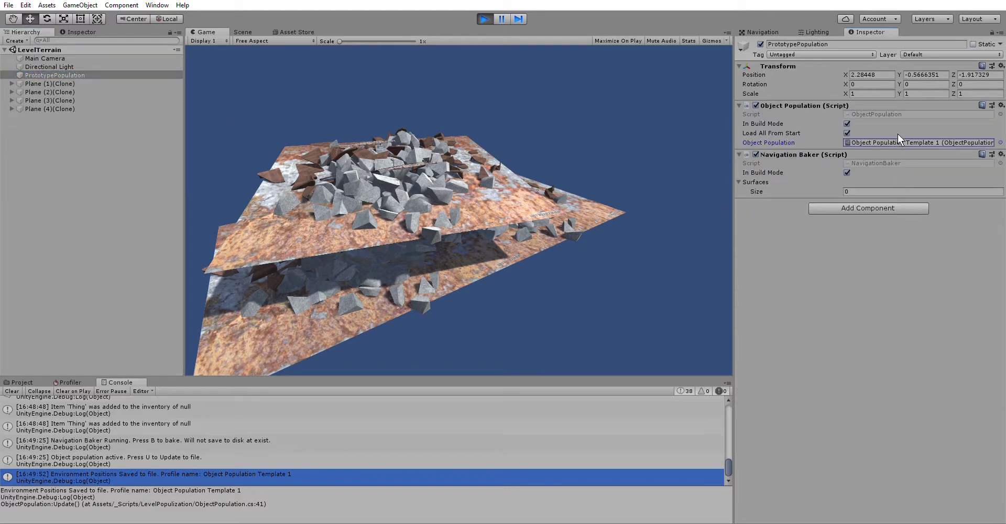
Review Object Population Template 1's planes, Plane (1) to Plane (4), then exit play mode
click(23, 382)
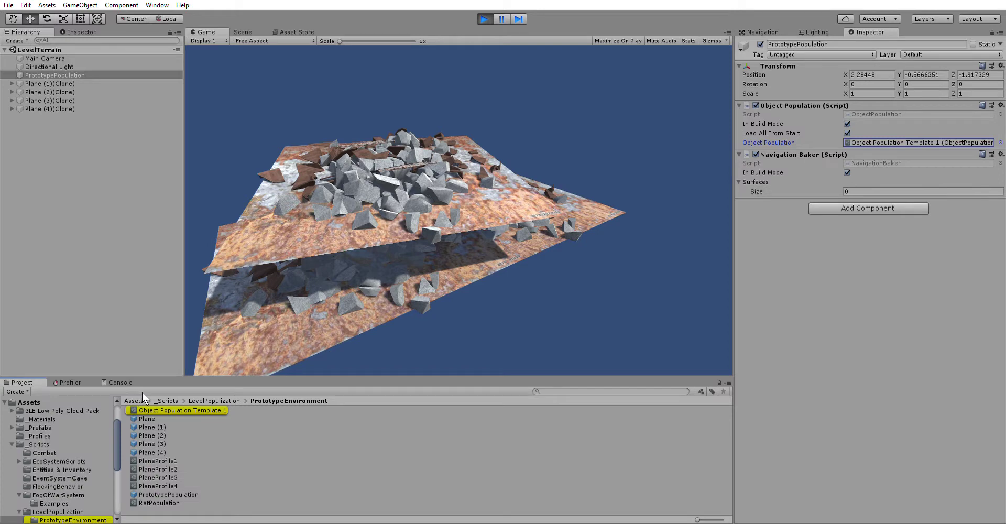
click(162, 410)
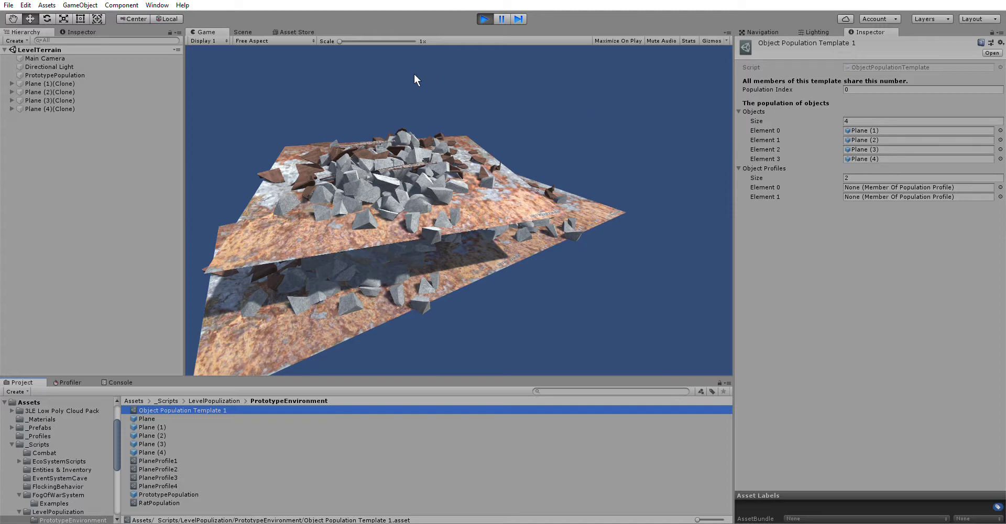
click(484, 19)
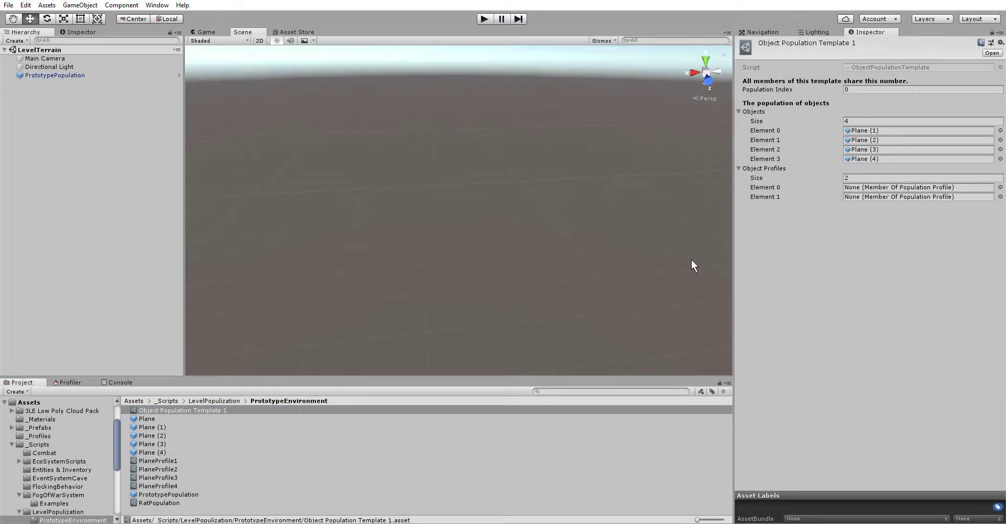
Play the level to watch the saved planes spawn, then stop and view PrototypePopulation's Navigation Baker
click(487, 15)
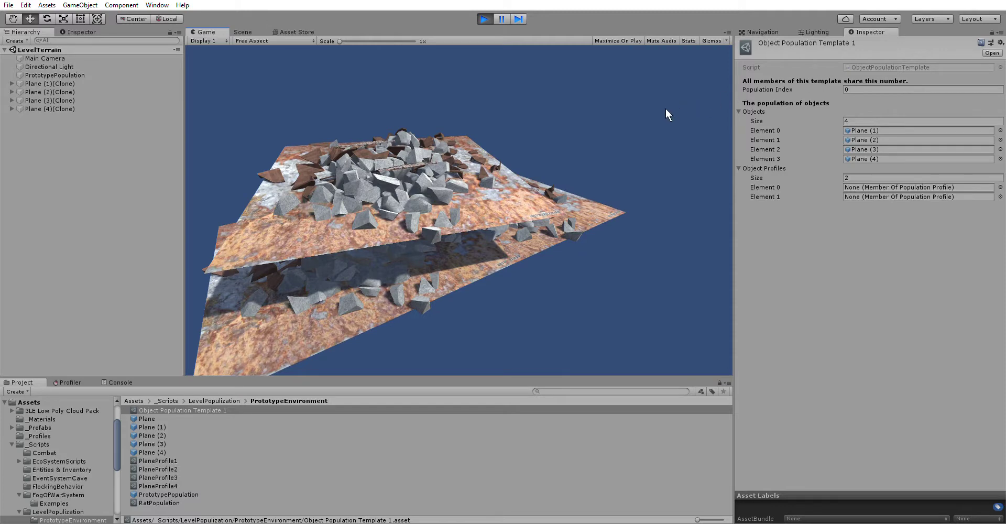
click(485, 17)
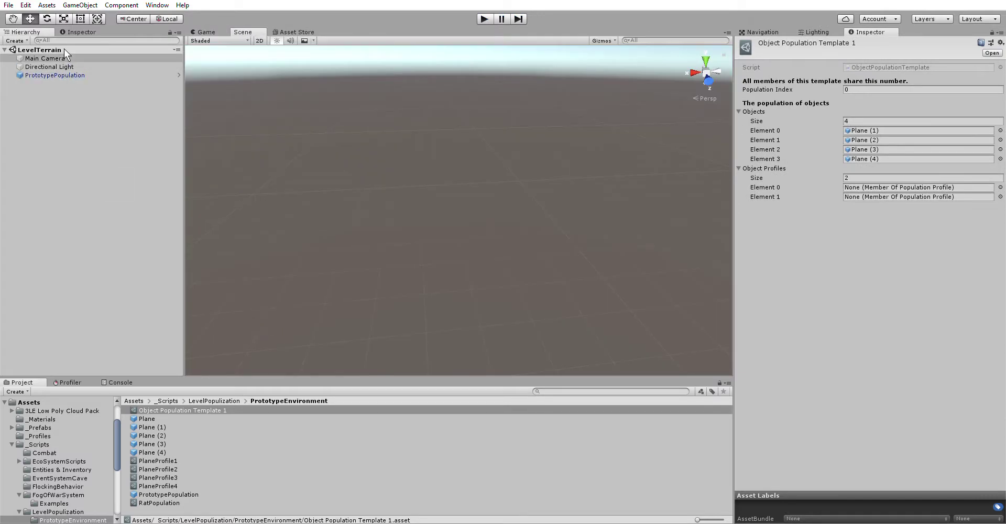
click(55, 75)
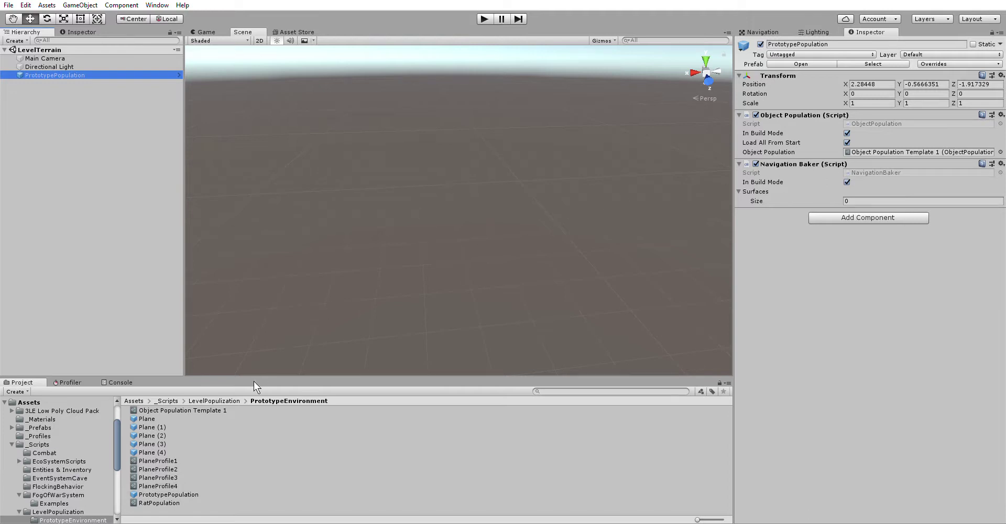
scroll(66, 471, down, 3)
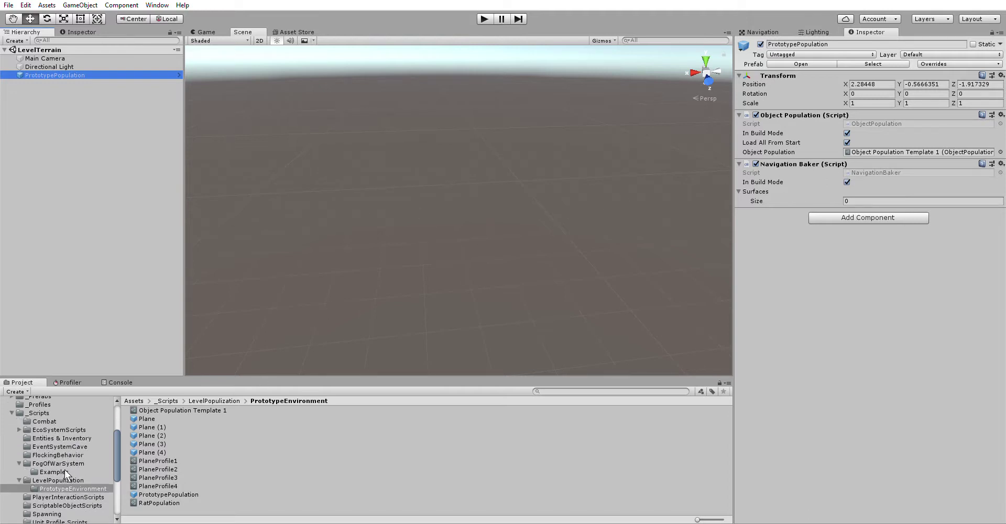
Open FogOfWarSystem from Assets, orbit to its cubes and floor, then open FogOfWarManager Modular Setup
scroll(46, 408, up, 3)
click(31, 410)
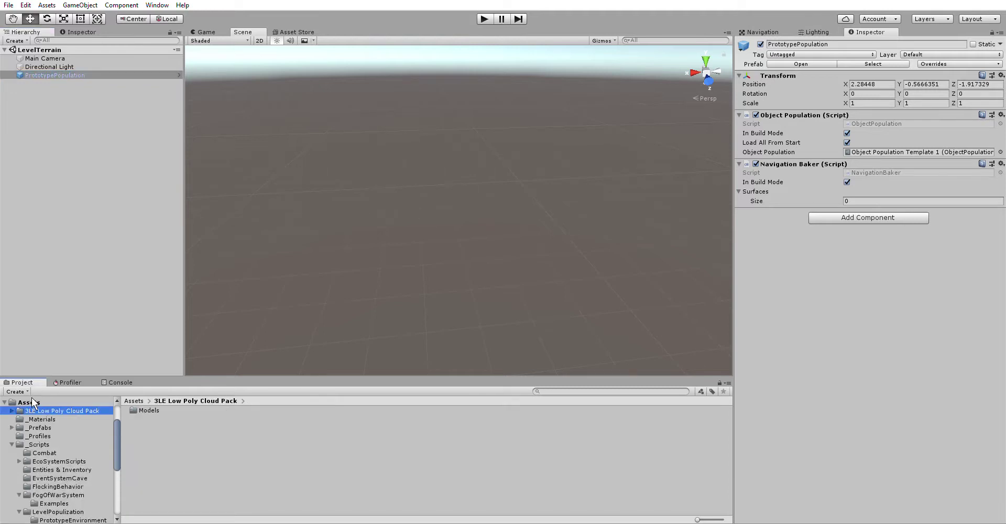
click(30, 401)
scroll(185, 426, down, 5)
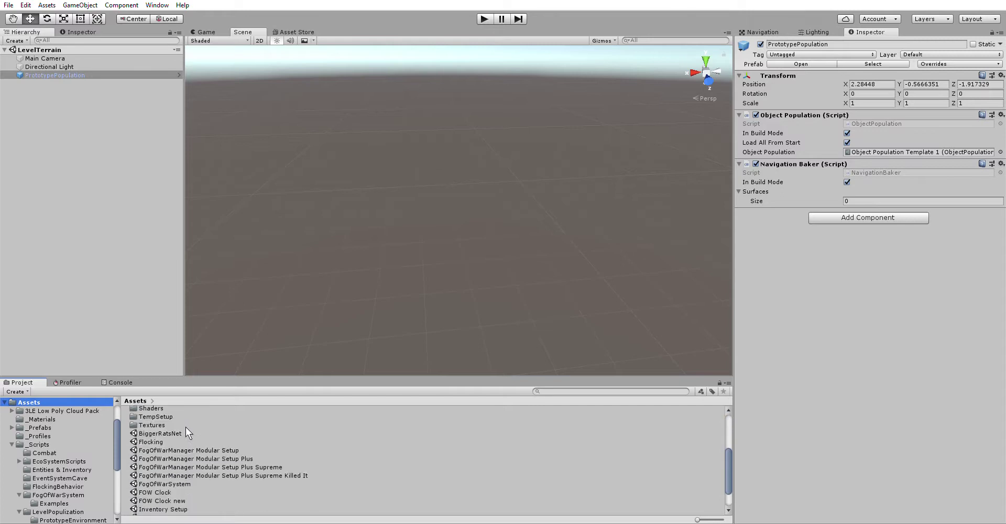
scroll(185, 426, down, 5)
click(187, 449)
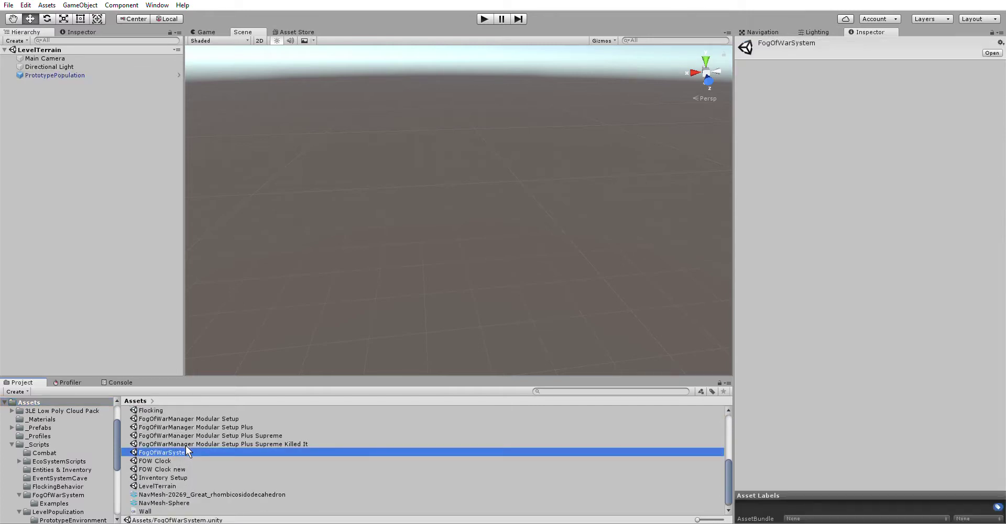
double_click(185, 452)
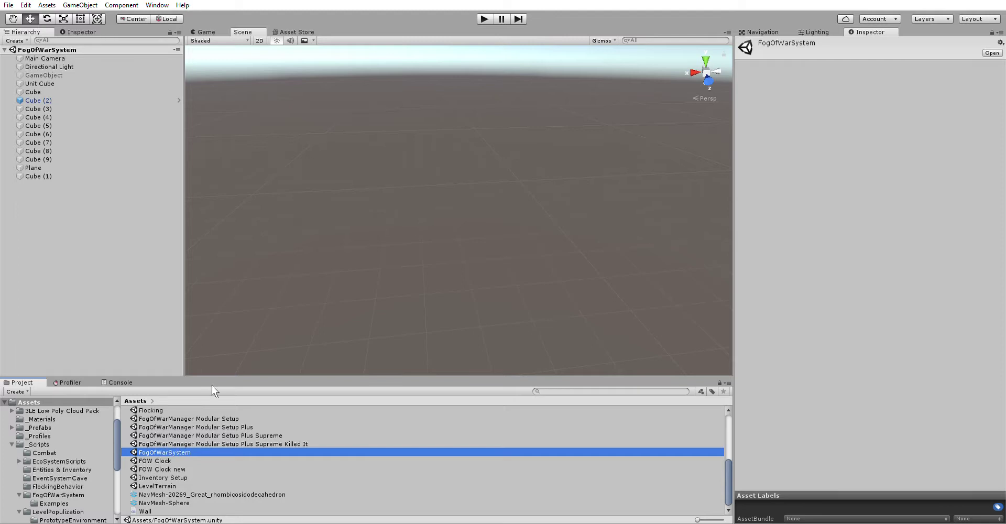
mouse_move(276, 299)
right_down()
mouse_move(820, 277)
mouse_move(561, 342)
right_up()
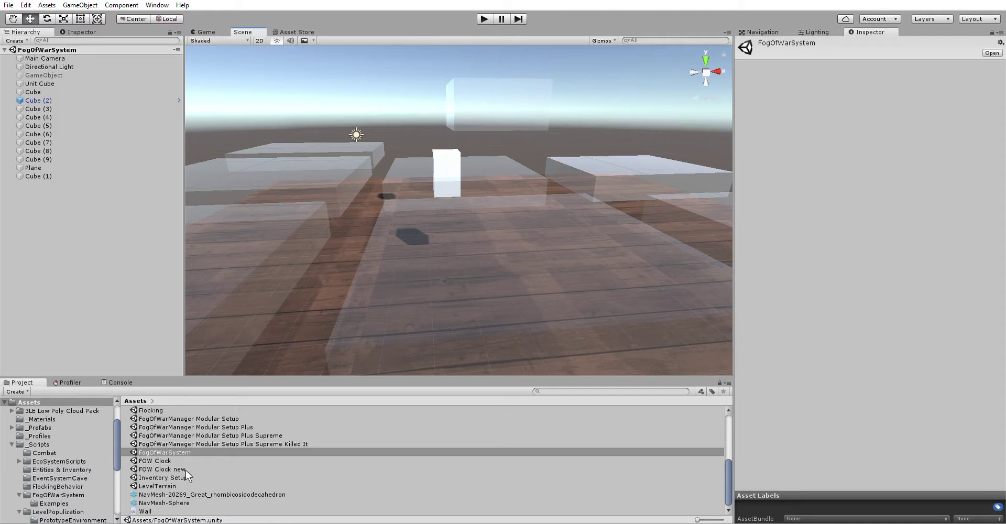
double_click(233, 414)
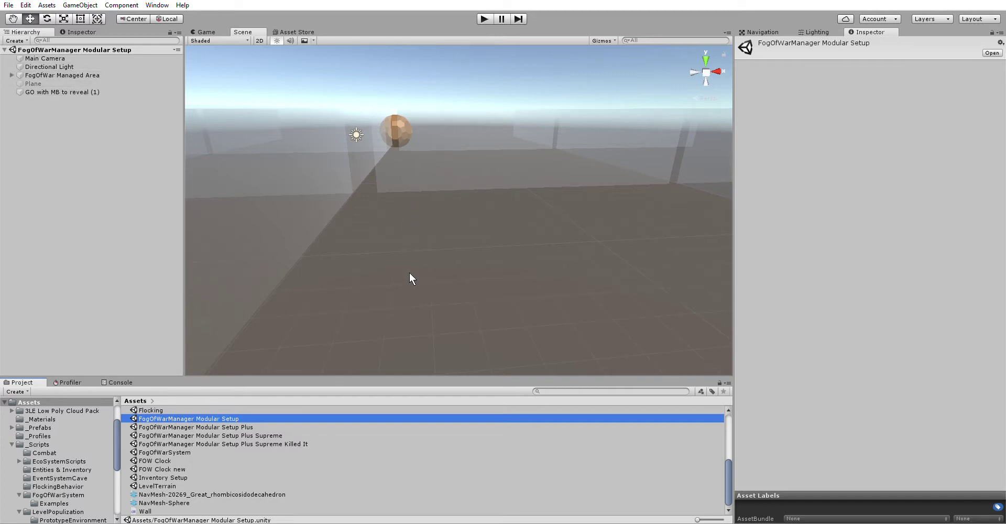
Inspect FogOfWarArea (1) and FogOfWarArea (3), orbiting and zooming out over the area grid
click(447, 147)
mouse_move(449, 149)
alt+mouse_down()
mouse_move(490, 153)
mouse_move(498, 85)
alt+mouse_up()
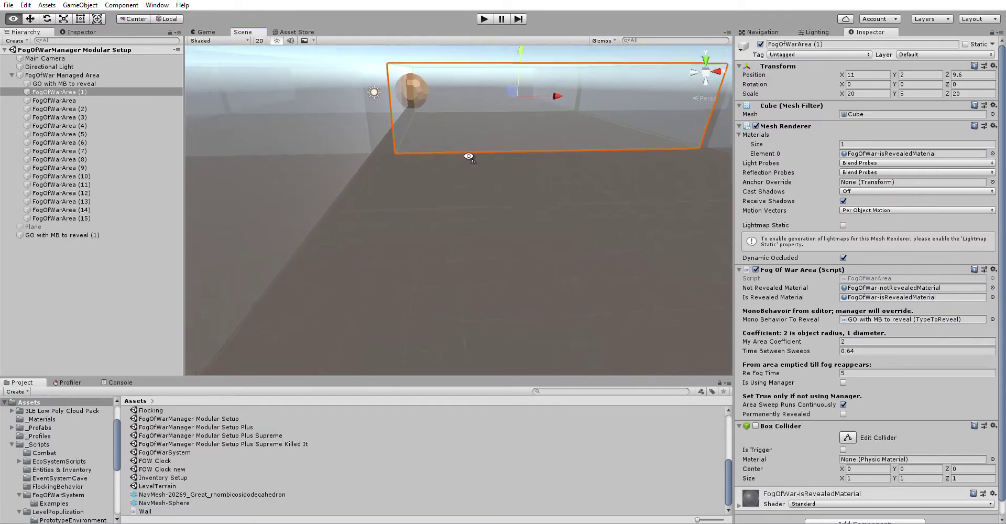
mouse_move(498, 85)
alt+mouse_down()
mouse_move(471, 157)
mouse_move(416, 99)
alt+mouse_up()
scroll(467, 177, down, 3)
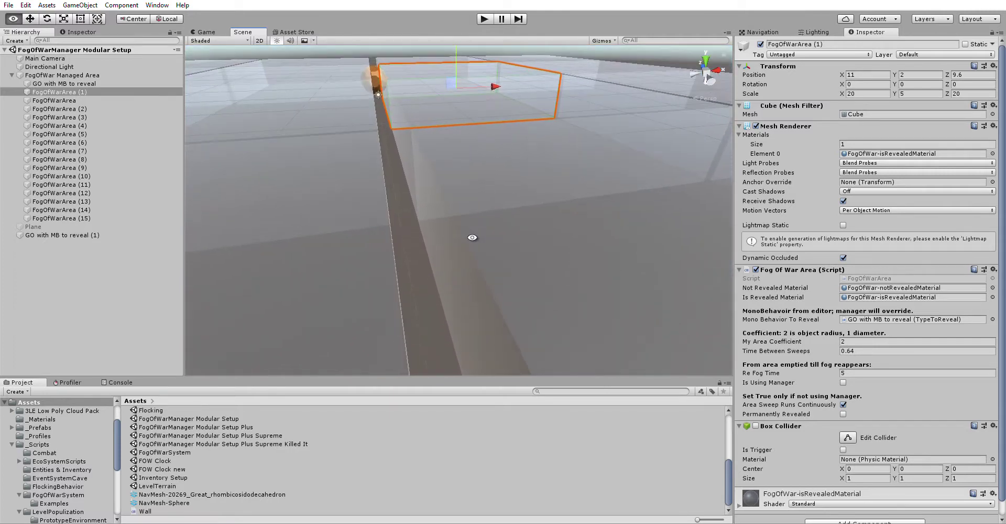
click(512, 190)
alt+drag(527, 209, 545, 212)
scroll(545, 213, down, 3)
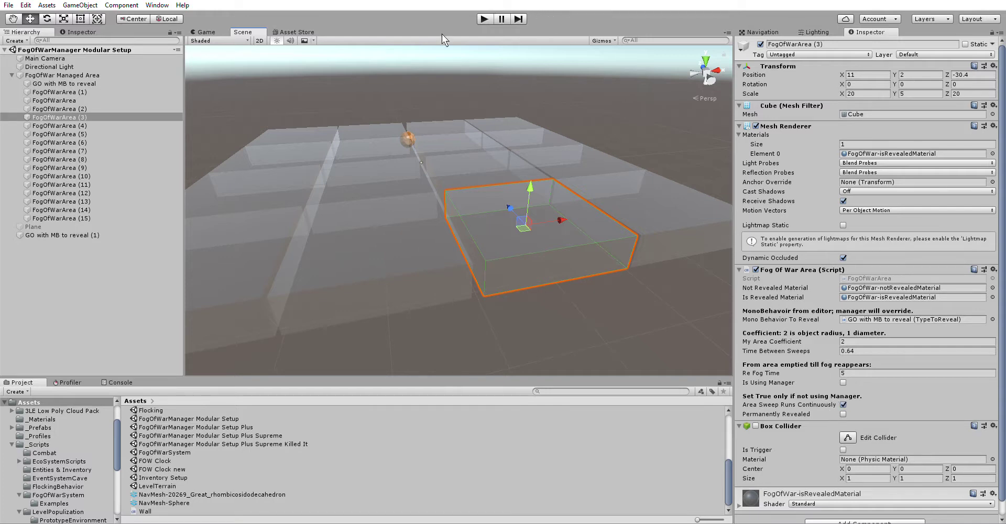
click(79, 74)
Enable the Fog Of War Area Manager, then inspect FogOfWarArea (13) and GO with MB to reveal (1)
click(755, 105)
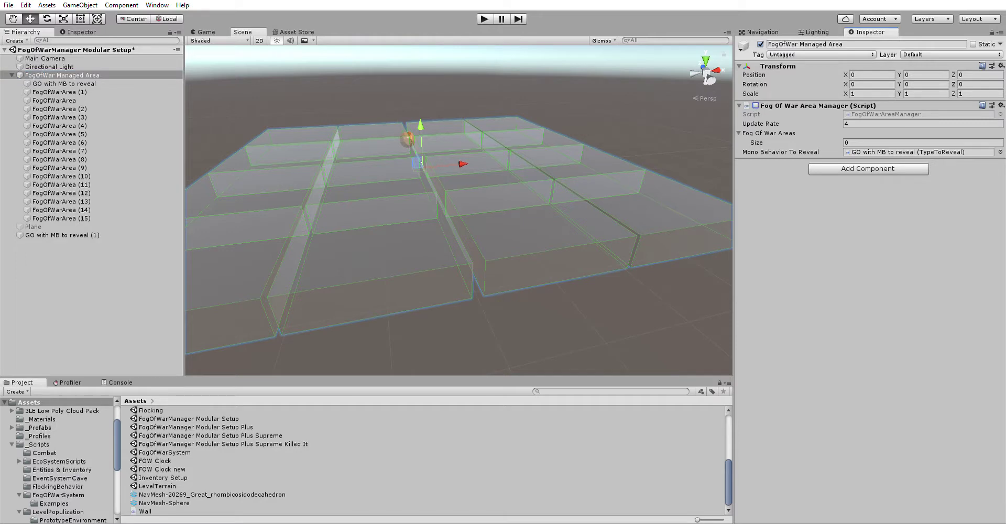
click(408, 134)
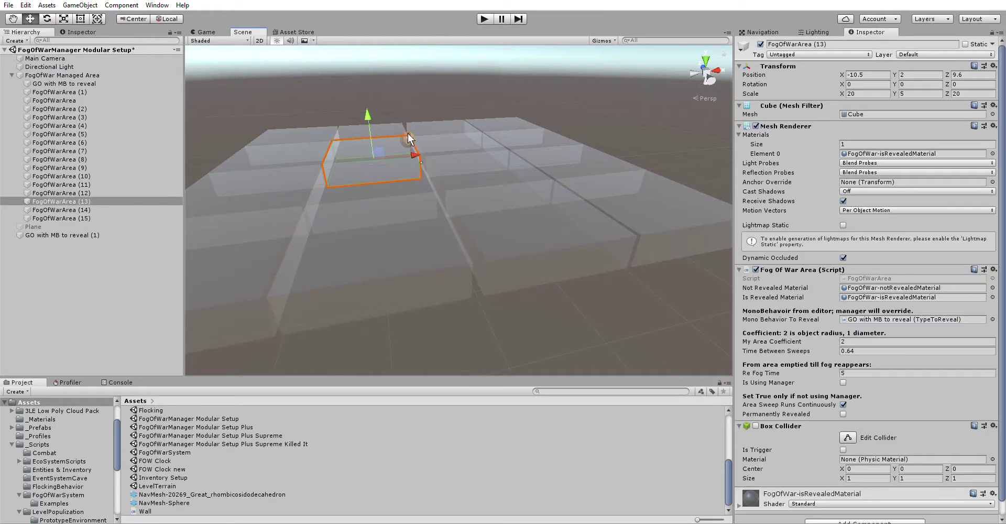
click(52, 235)
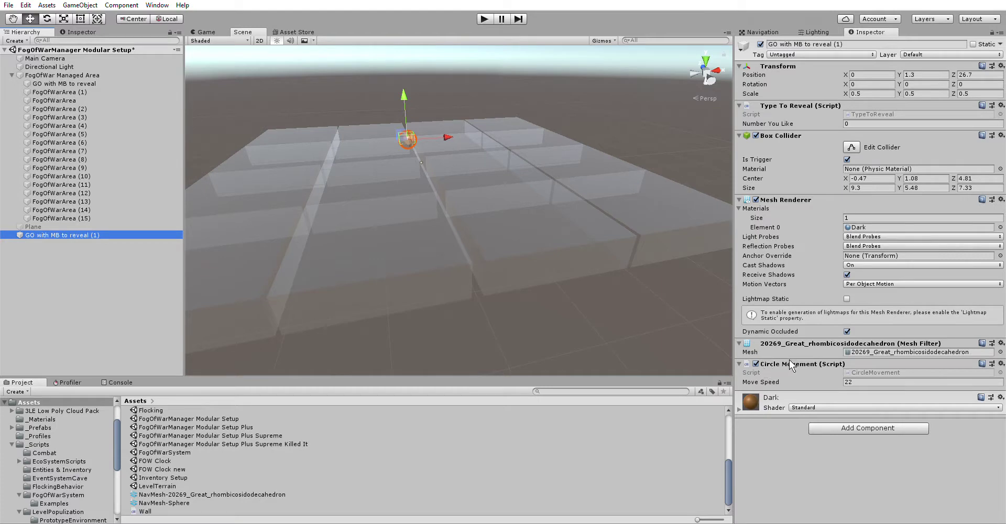
click(789, 95)
click(786, 96)
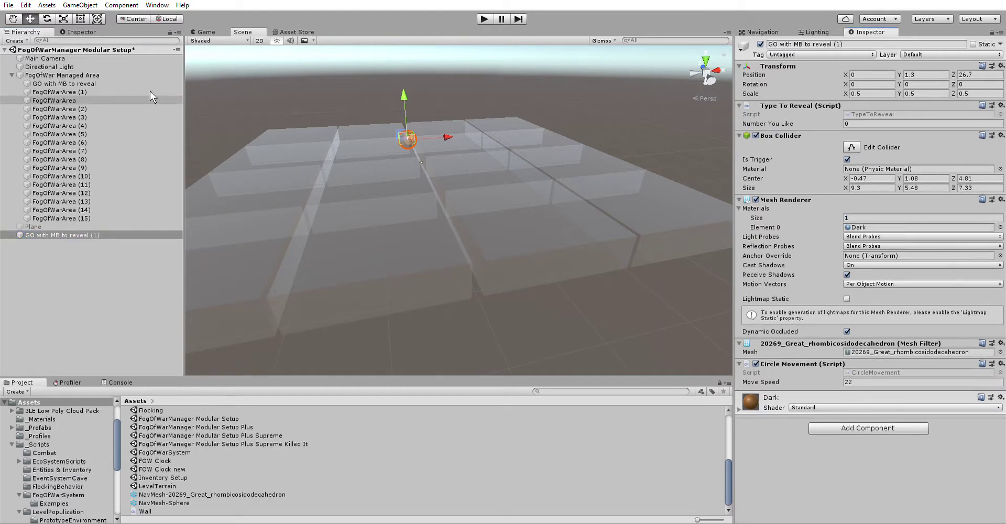
Review FogOfWarArea (1), further areas and the reveal object, then run the Modular Setup scene
click(149, 92)
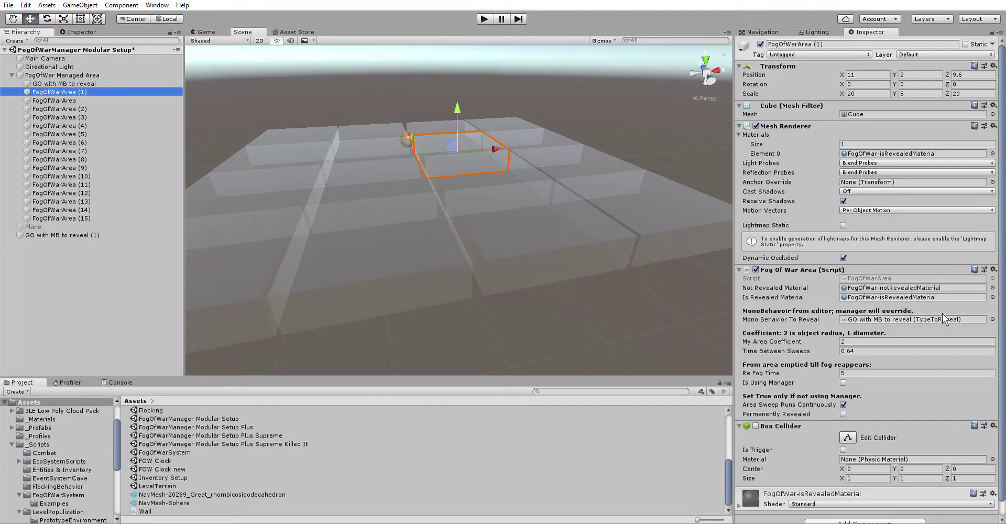
key(Down)
key(Down)
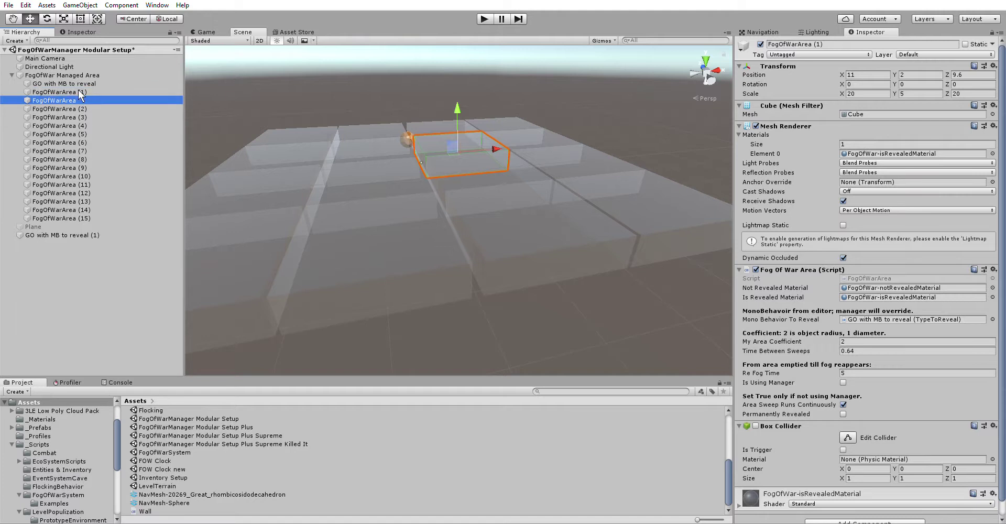
click(86, 122)
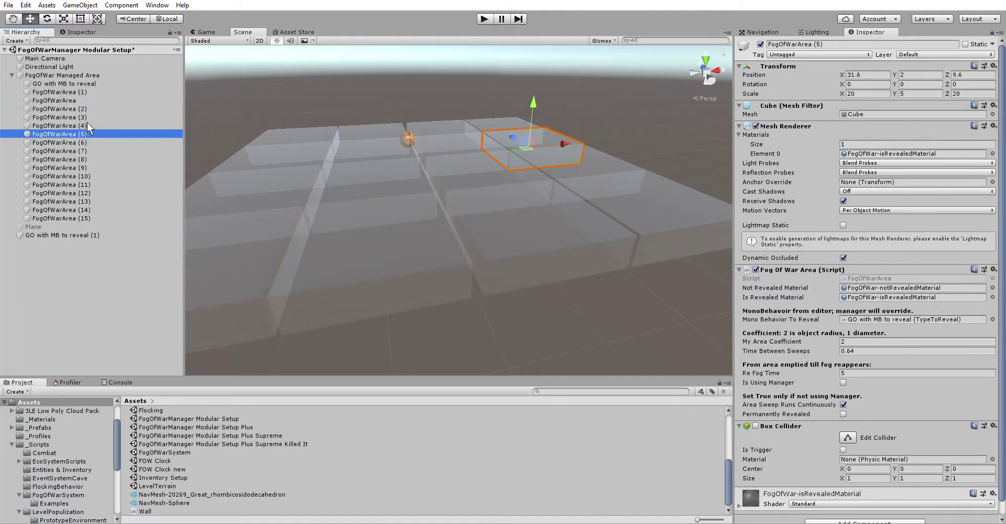
click(113, 79)
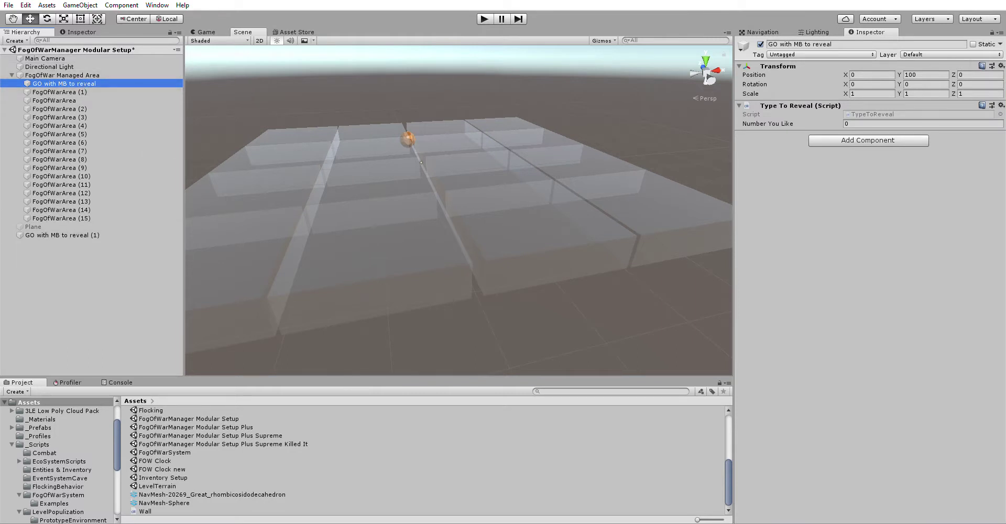
click(489, 14)
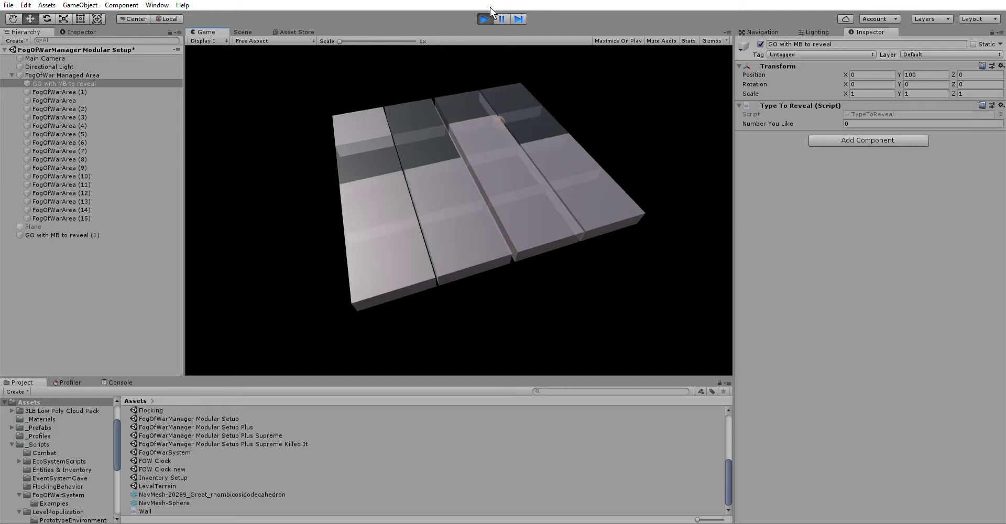
click(484, 19)
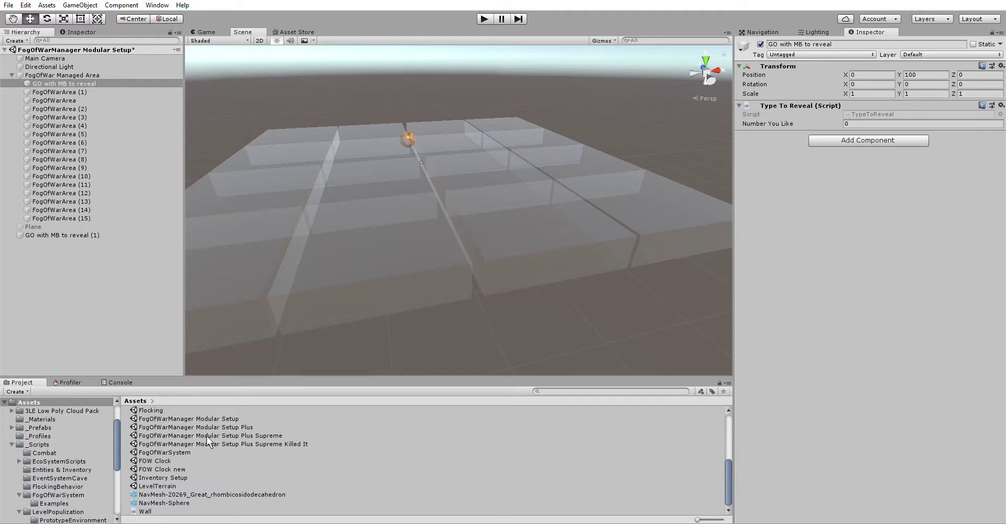
click(174, 467)
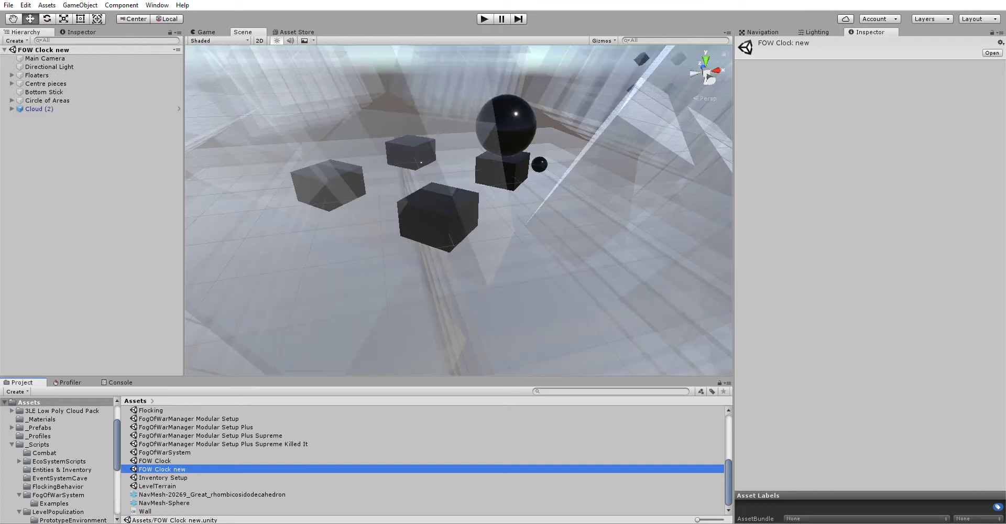
Show the Game view and run the FOW Clock new scene in play mode
click(217, 32)
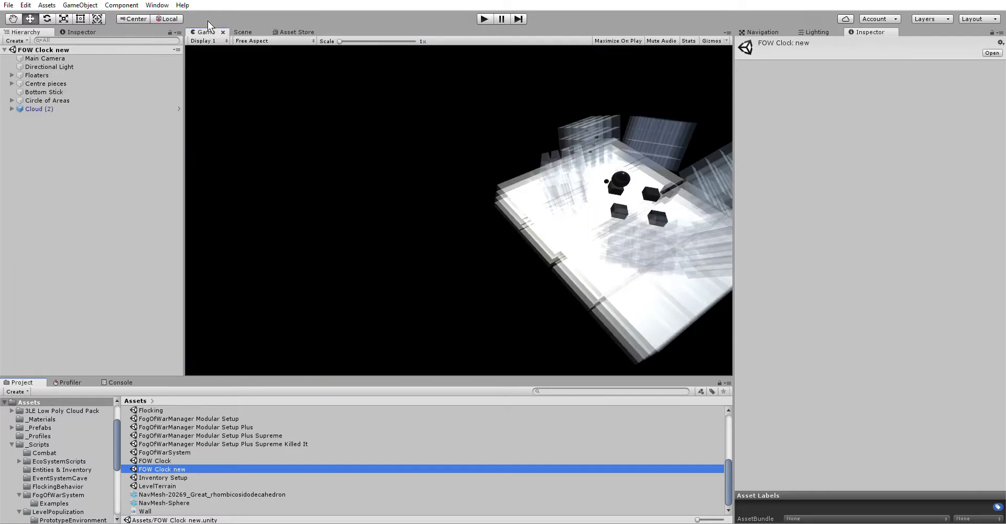
click(482, 16)
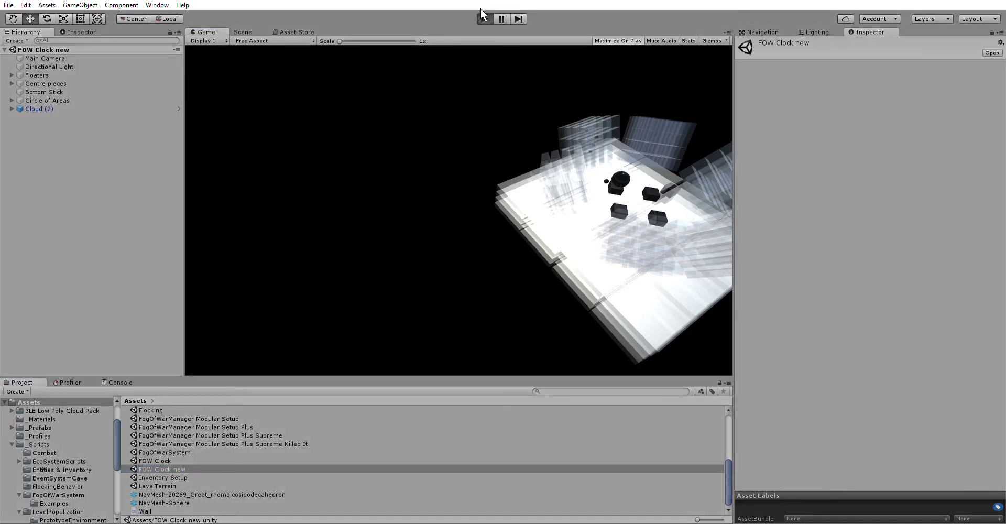